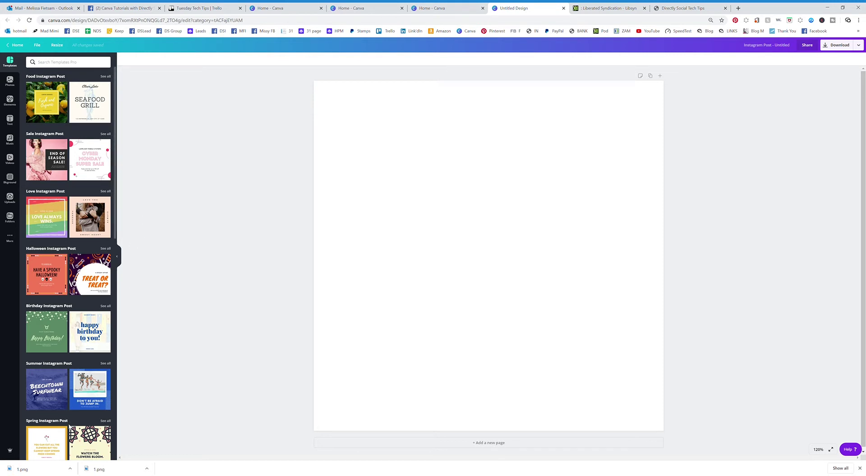
# Step: Browse the stock Photos library, then switch to the Elements library of shapes, frames and stickers
pyautogui.click(9, 82)
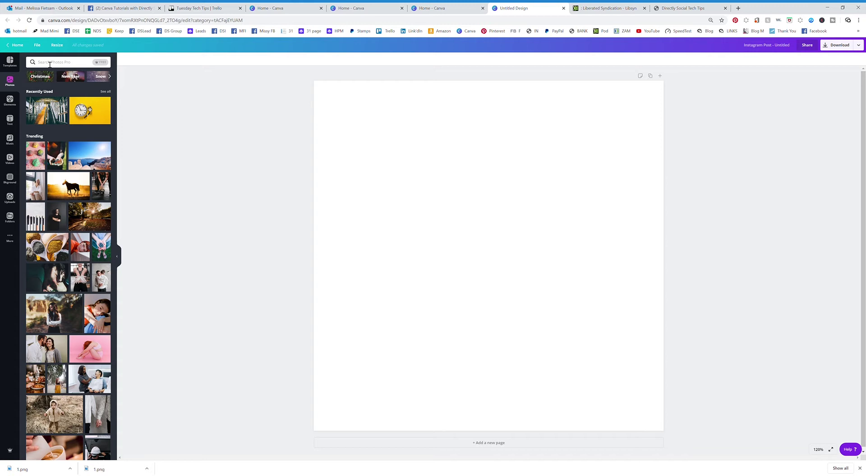
pyautogui.click(53, 63)
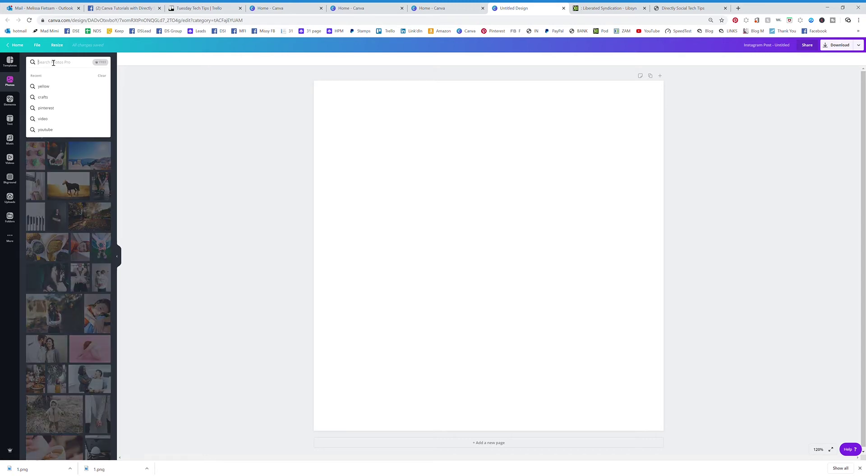
pyautogui.click(189, 108)
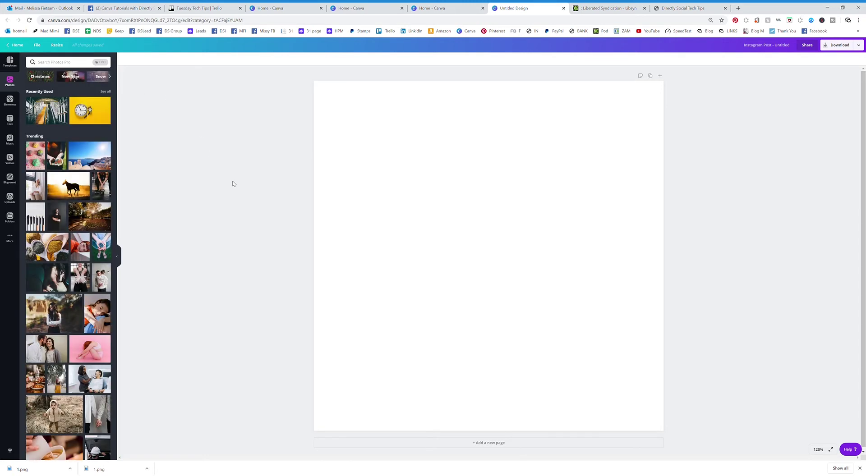
pyautogui.click(11, 101)
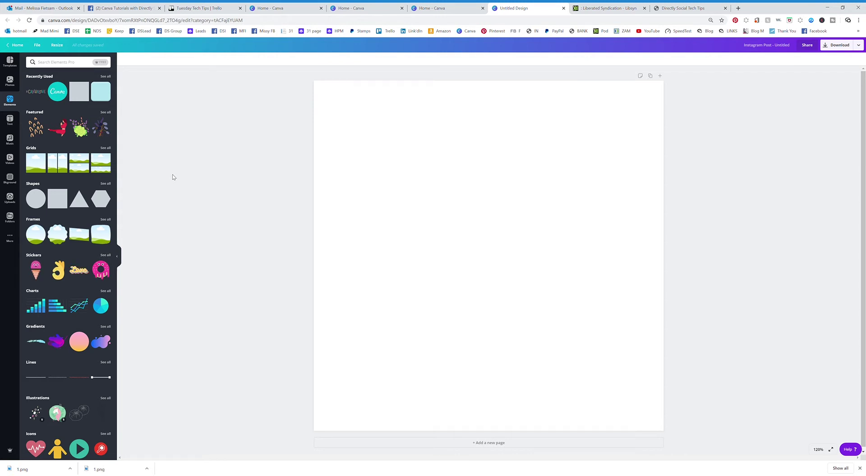
# Step: Search Elements for 'bottle' and scroll through the bottle graphics
pyautogui.click(57, 63)
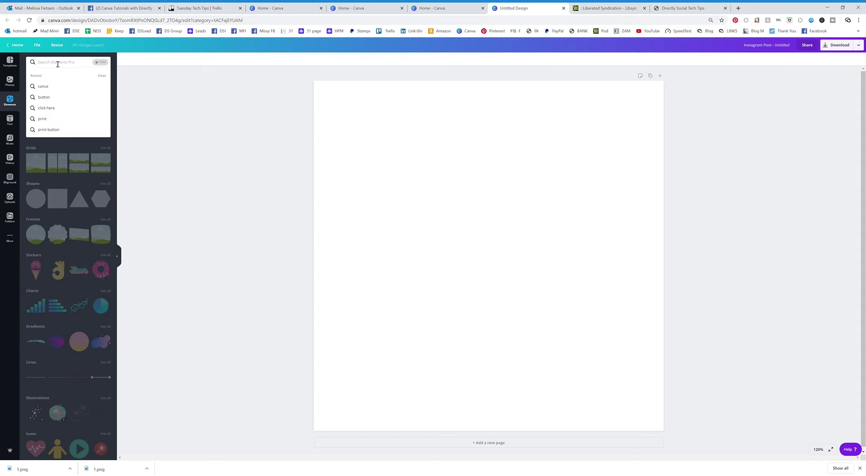
pyautogui.write('bottle')
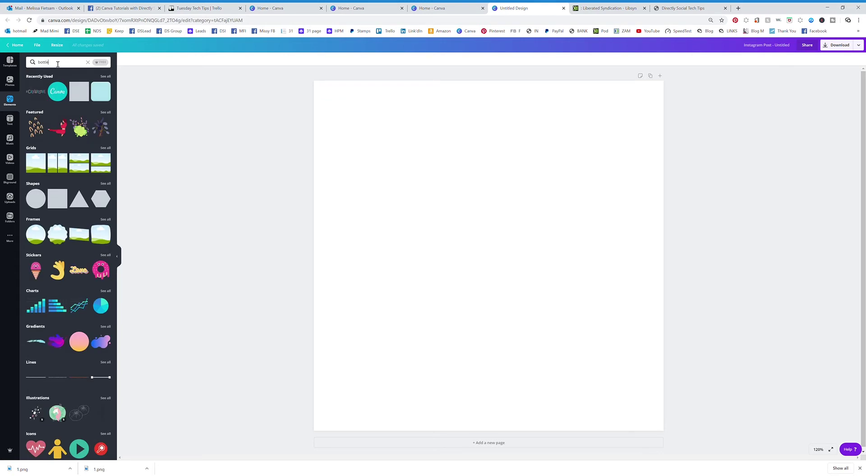
pyautogui.press('Return')
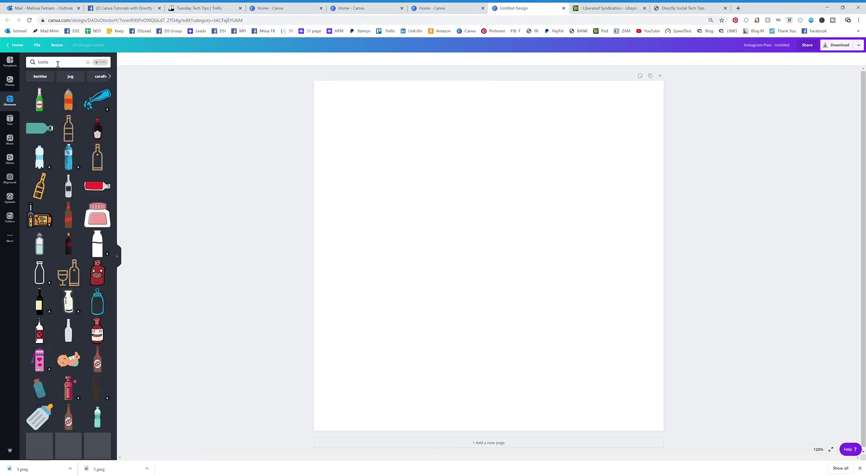
pyautogui.scroll(-5, 80, 204)
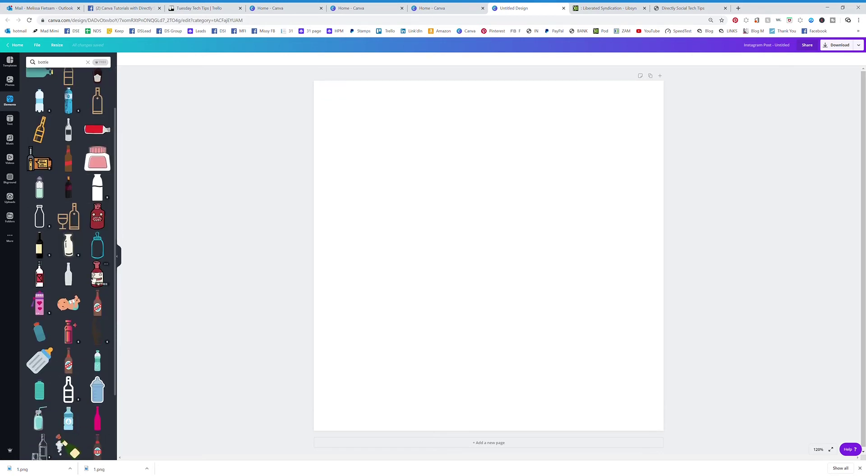
pyautogui.scroll(-6, 89, 285)
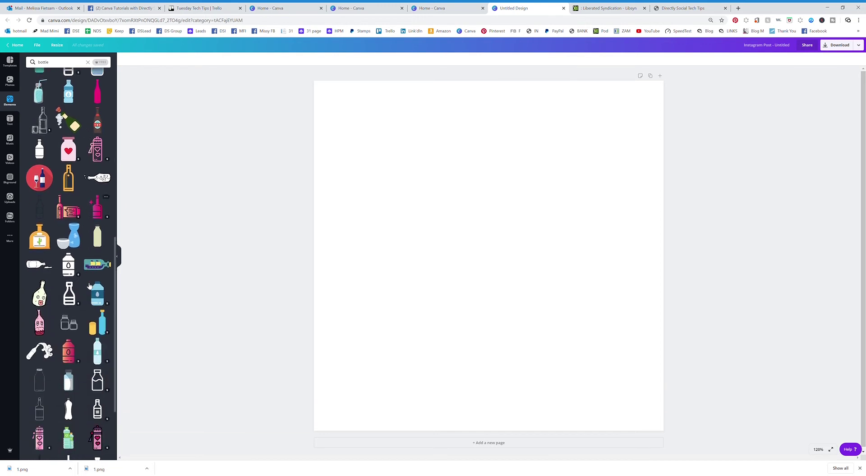
pyautogui.scroll(-3, 88, 288)
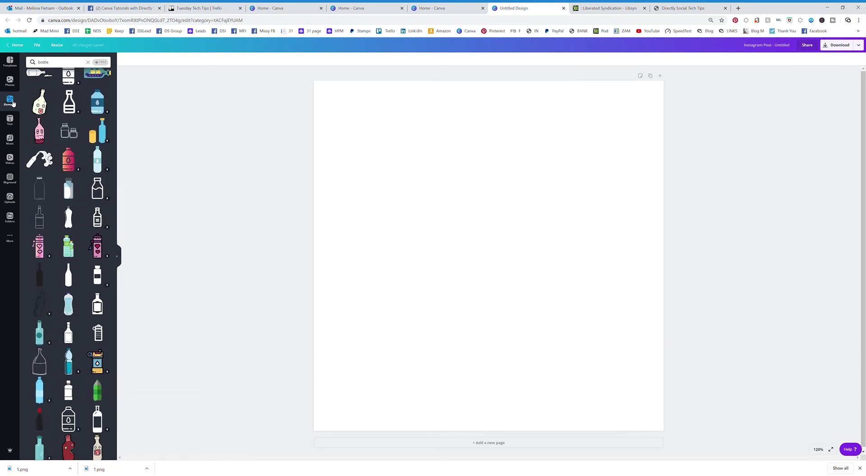
# Step: Clear the bottle search and scroll the Recently Used and Featured element categories
pyautogui.click(88, 62)
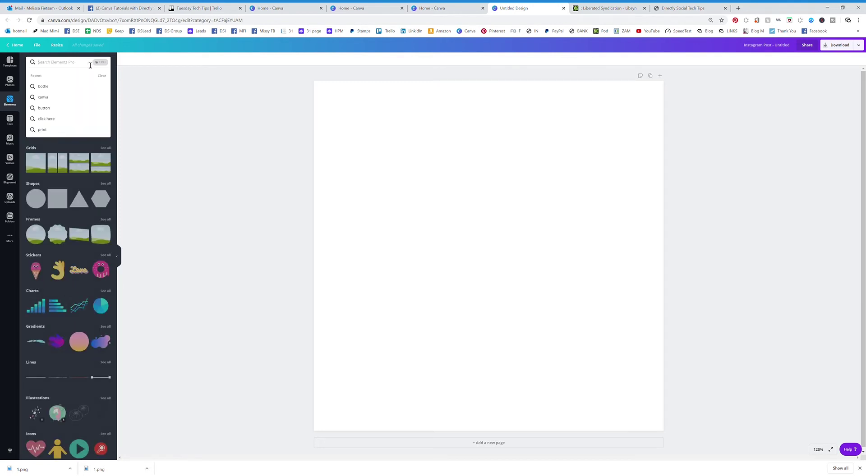
pyautogui.click(9, 105)
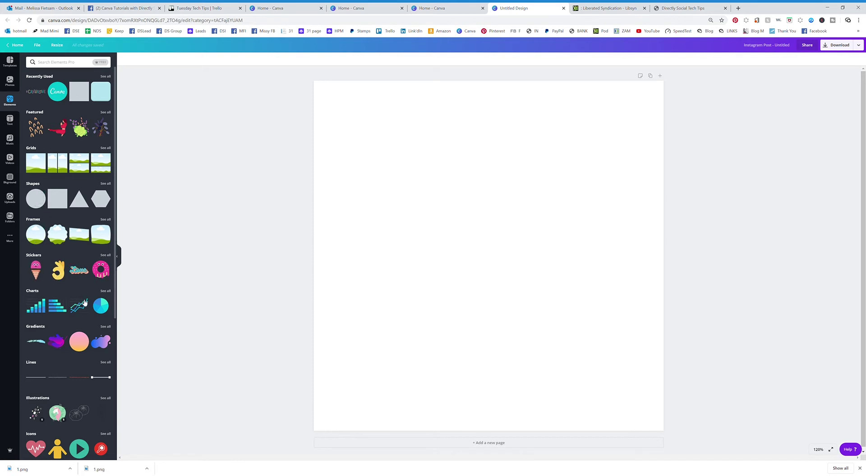
pyautogui.scroll(-1, 74, 315)
pyautogui.scroll(-3, 73, 315)
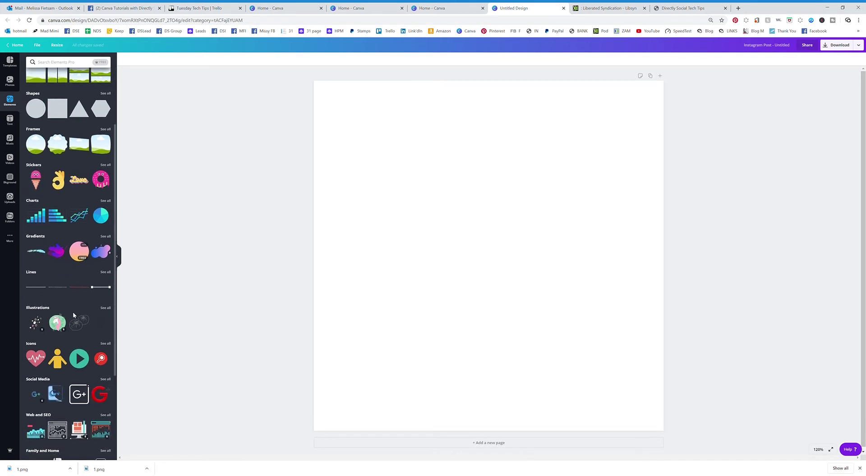
pyautogui.scroll(4, 73, 310)
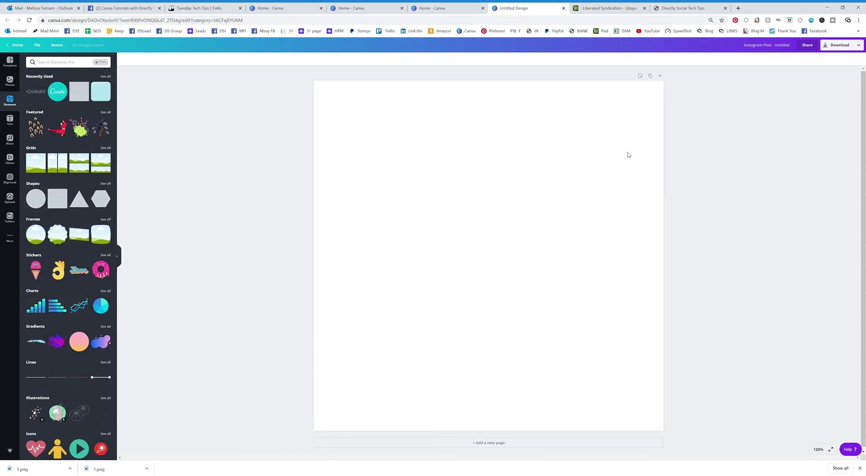
# Step: Scroll the Text panel templates and add the 'Wild SALE – UP TO 50% OFF!' design to the post
pyautogui.click(13, 123)
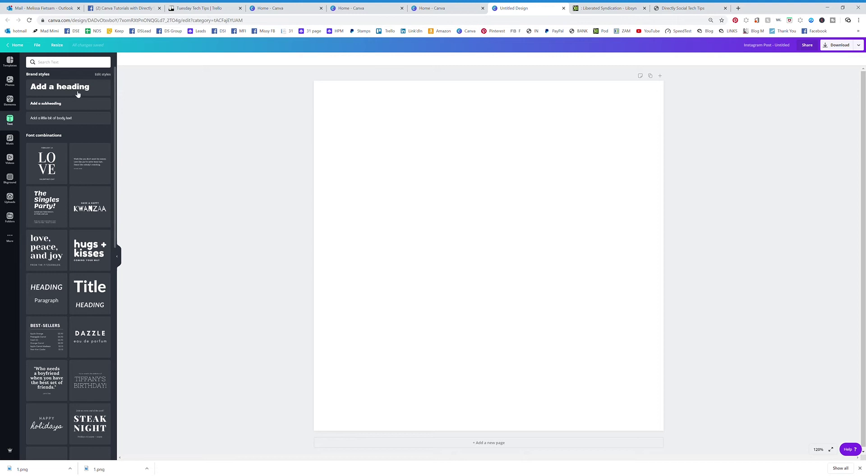
pyautogui.click(72, 66)
pyautogui.click(145, 108)
pyautogui.scroll(-5, 68, 321)
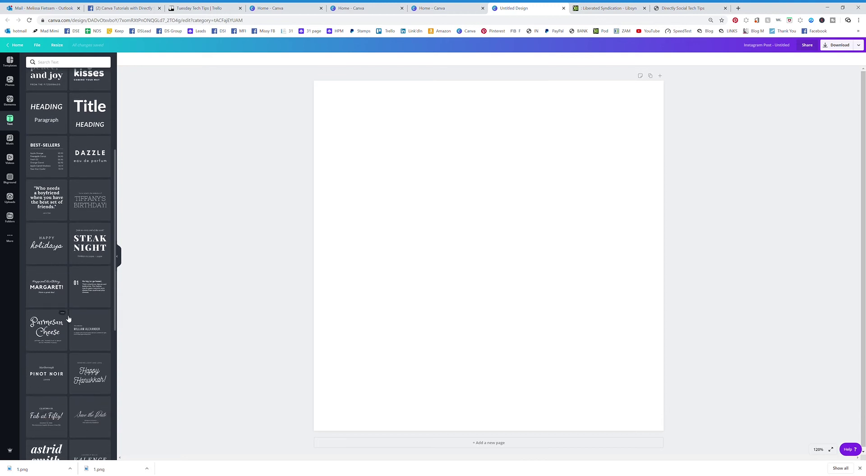
pyautogui.scroll(-1, 68, 318)
pyautogui.scroll(-2, 63, 334)
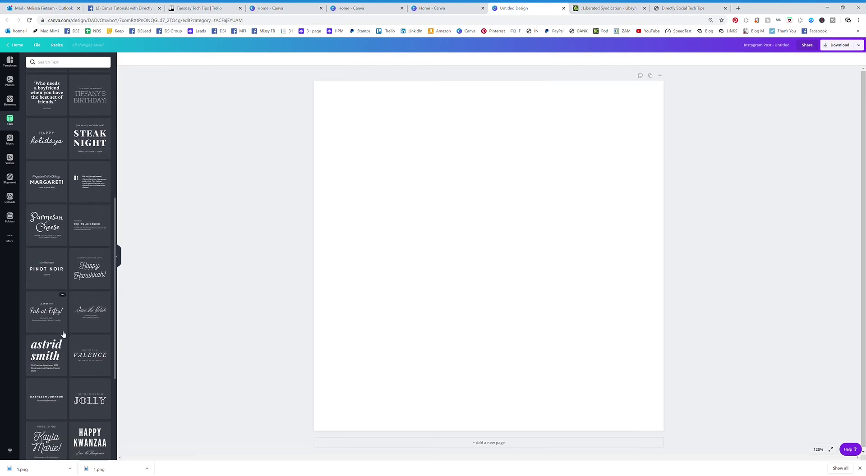
pyautogui.scroll(-1, 64, 334)
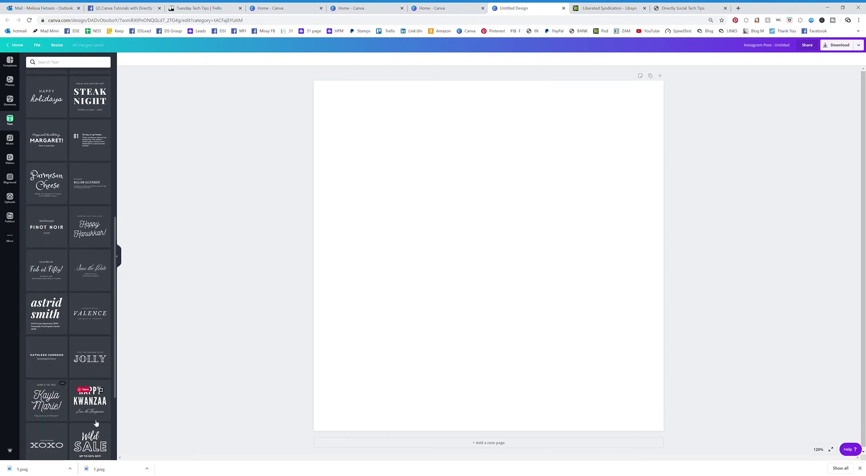
pyautogui.scroll(-1, 79, 378)
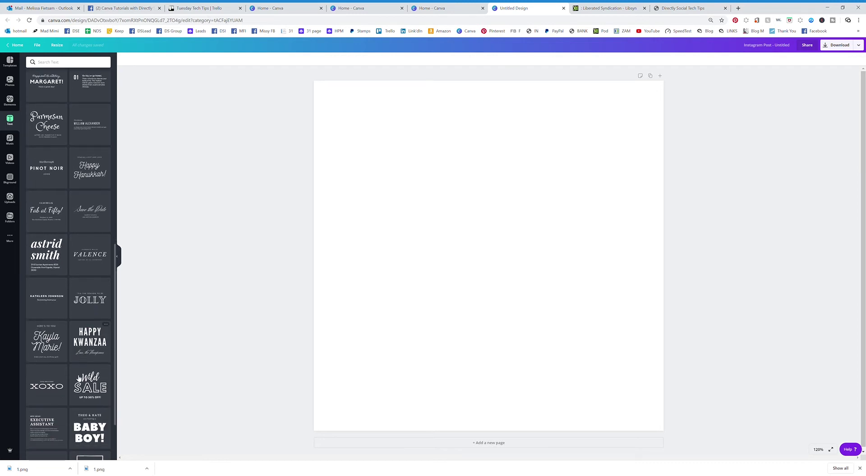
pyautogui.scroll(-1, 79, 378)
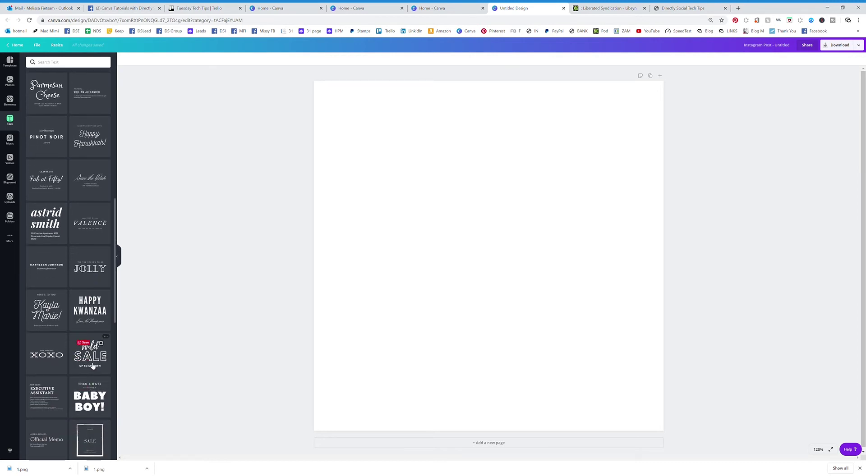
pyautogui.click(92, 365)
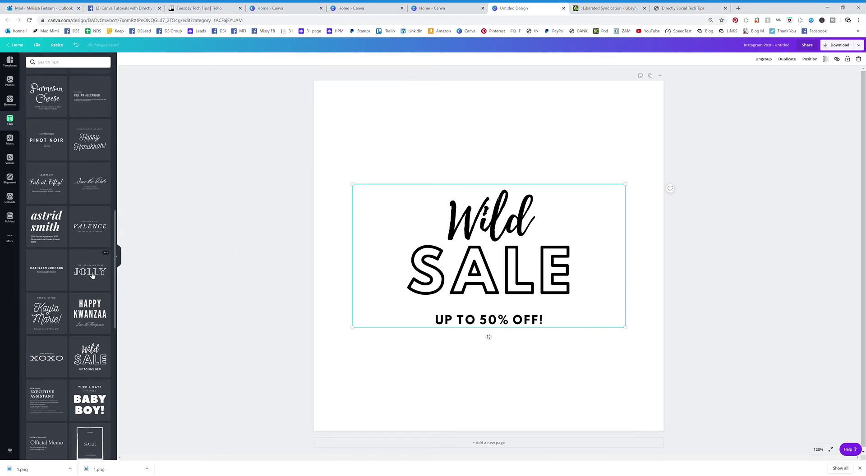
pyautogui.scroll(2, 59, 226)
# Step: Open the Music library and preview tracks in the Epic, Travel, Trap and Piano groups
pyautogui.click(10, 141)
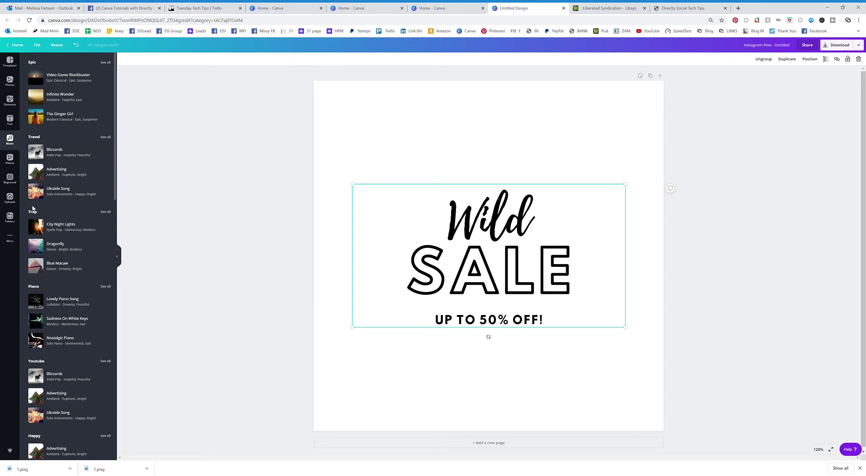
pyautogui.moveTo(43, 193)
pyautogui.moveTo(106, 82)
pyautogui.moveTo(103, 154)
# Step: Place the Animals cat clip as a full-page video behind the Wild SALE text and play it
pyautogui.click(10, 165)
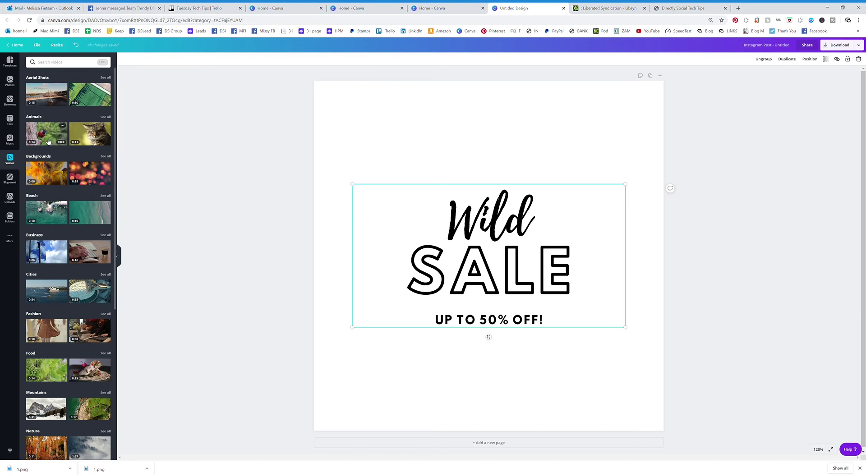
pyautogui.moveTo(91, 135); pyautogui.dragTo(330, 109)
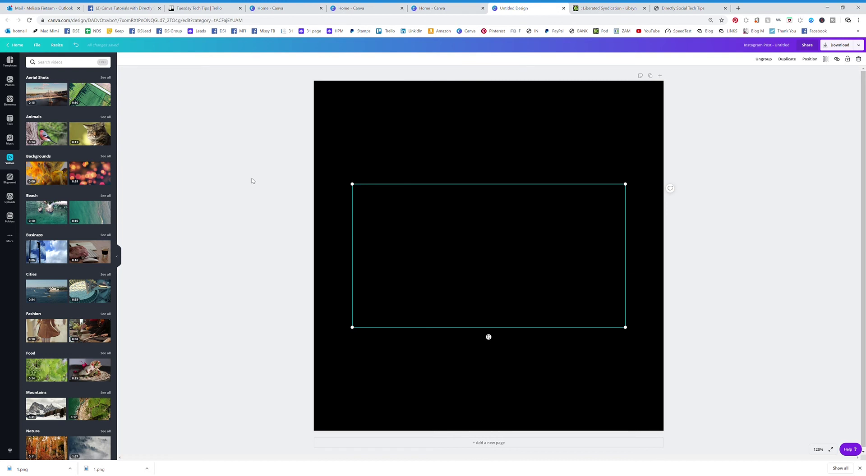
pyautogui.click(266, 152)
pyautogui.click(396, 133)
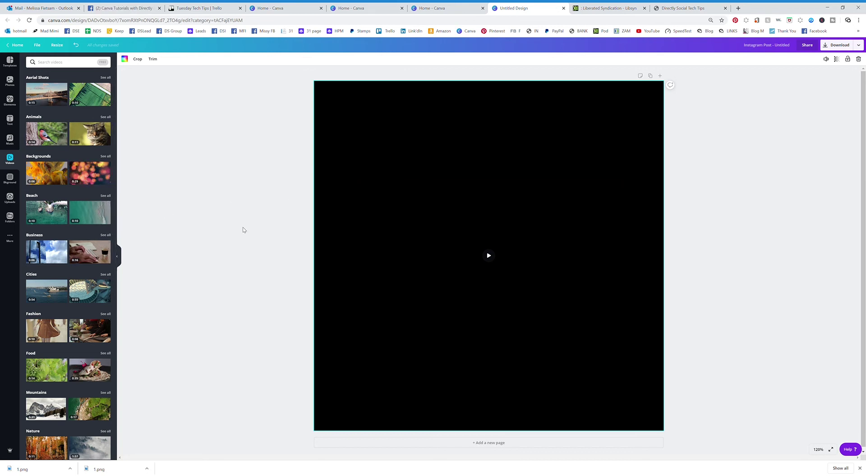
pyautogui.click(490, 257)
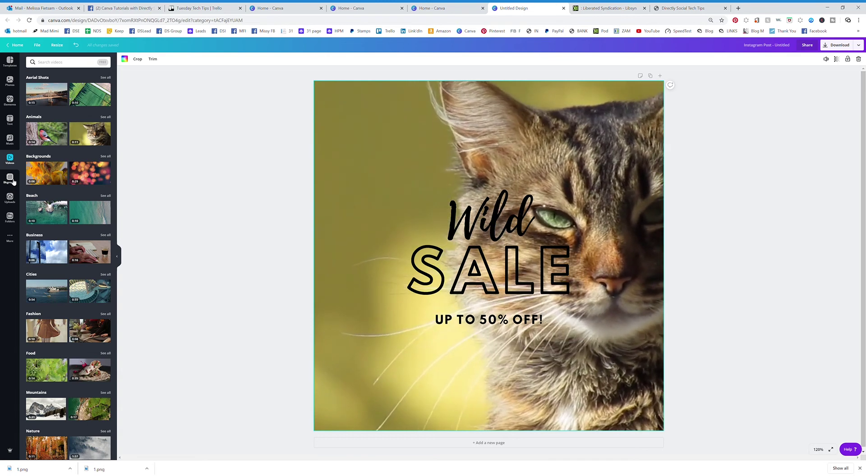
pyautogui.click(13, 181)
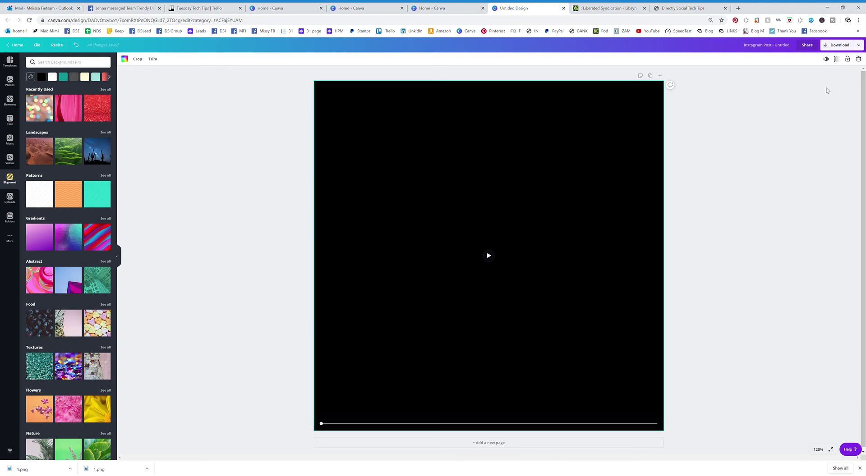
# Step: Replace the video with the candy-hearts Food background, then search backgrounds for 'lights'
pyautogui.click(859, 59)
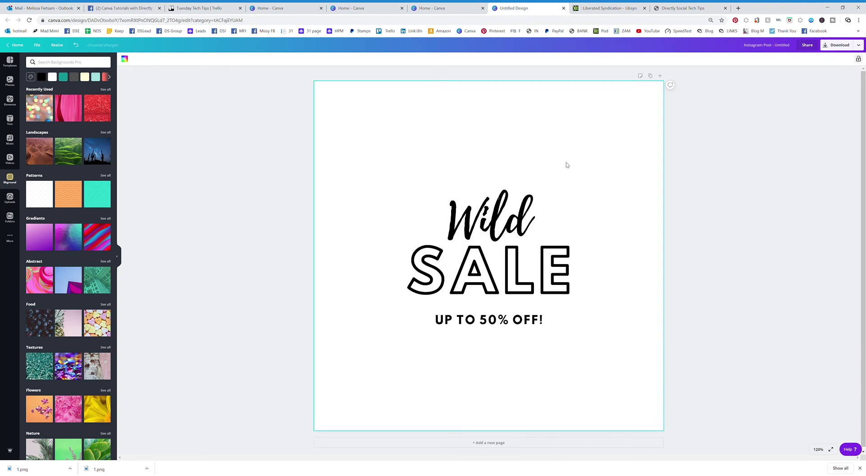
pyautogui.click(104, 324)
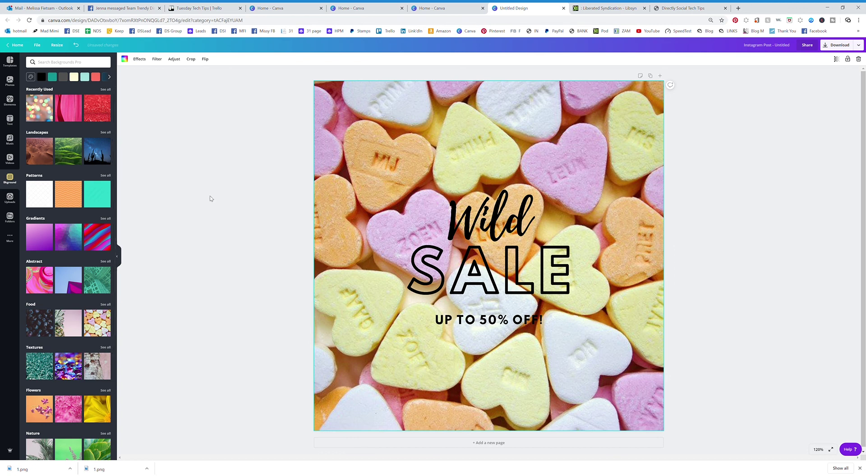
pyautogui.click(47, 65)
pyautogui.write('lights')
pyautogui.press('Return')
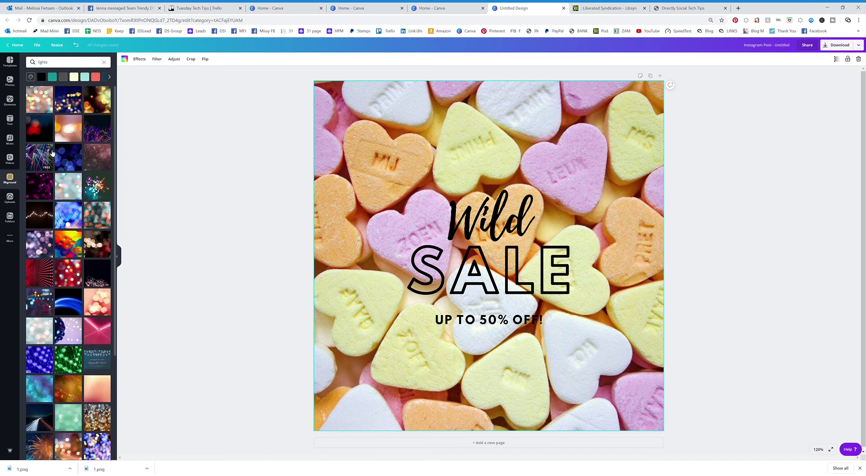
pyautogui.click(10, 197)
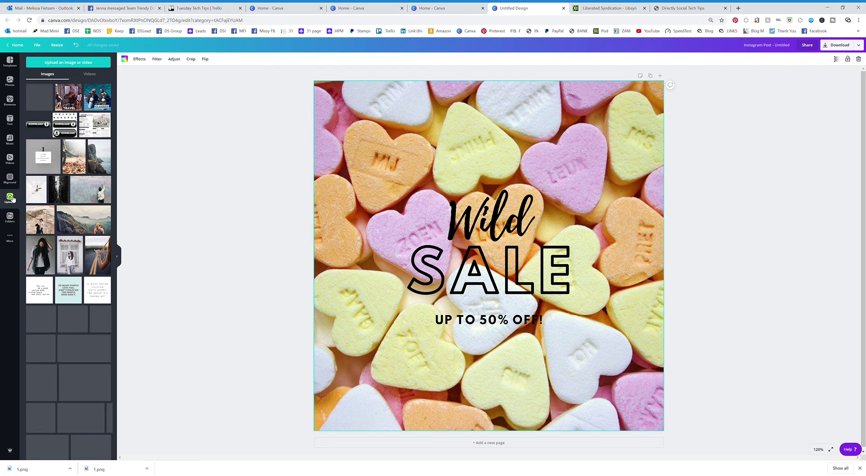
# Step: View uploaded videos, then show the Folders list with Likes, Purchased, Logos and Team templates
pyautogui.click(95, 74)
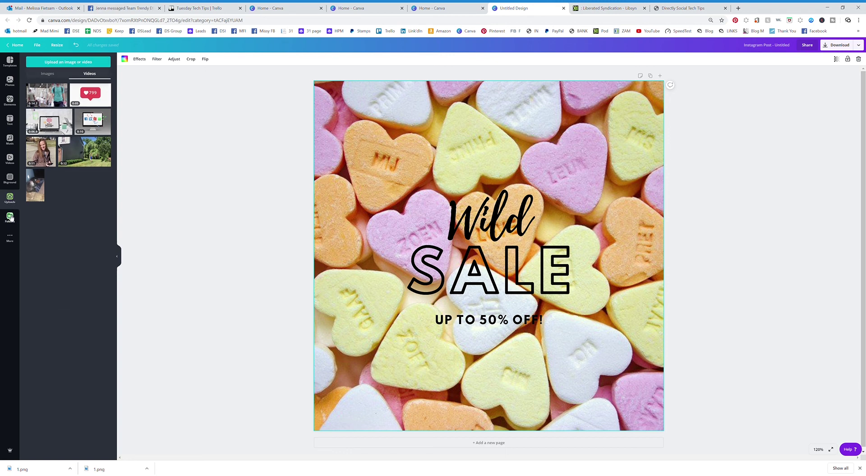
pyautogui.click(10, 218)
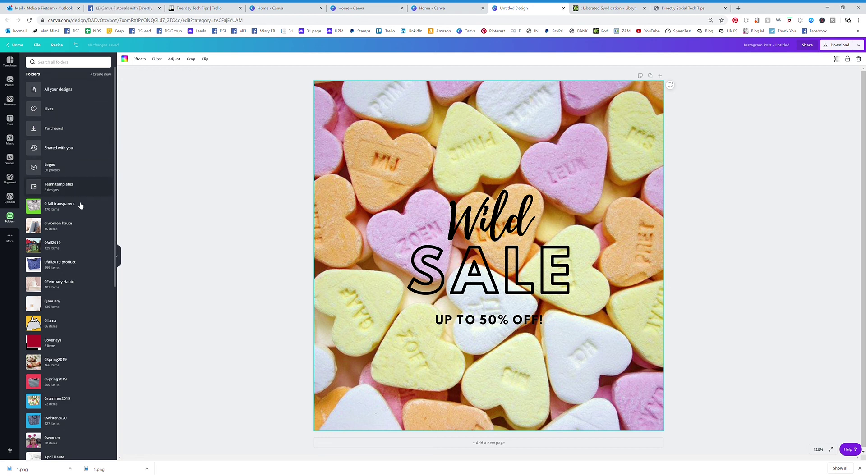
# Step: Show the More panel with apps like Pexels, Pixabay, Emoji, QR Code, GIPHY and Dropbox
pyautogui.click(17, 242)
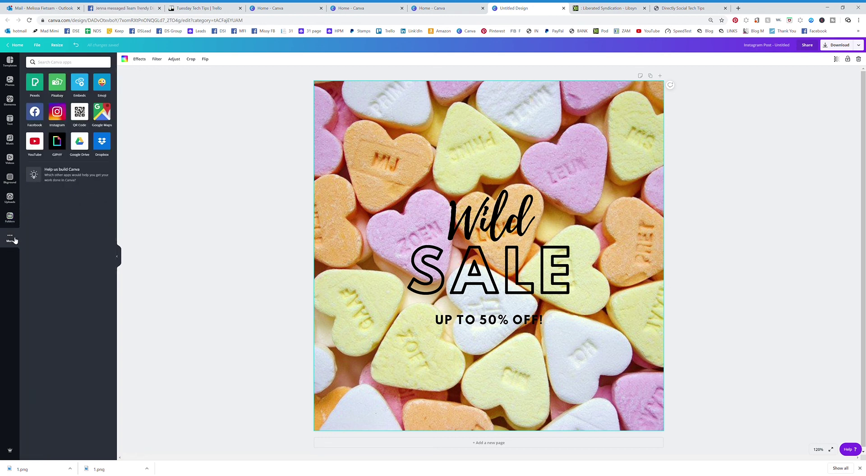